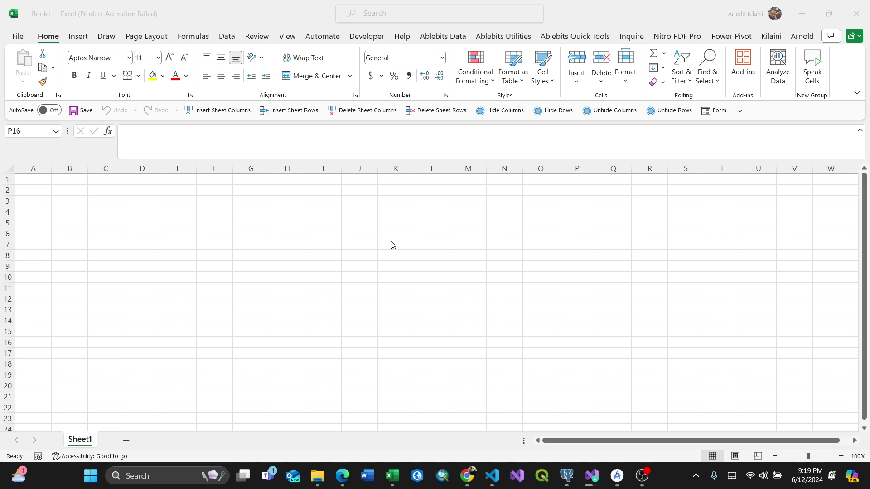
Step: Bring the blank Excel workbook window to the front
key(alt+Tab)
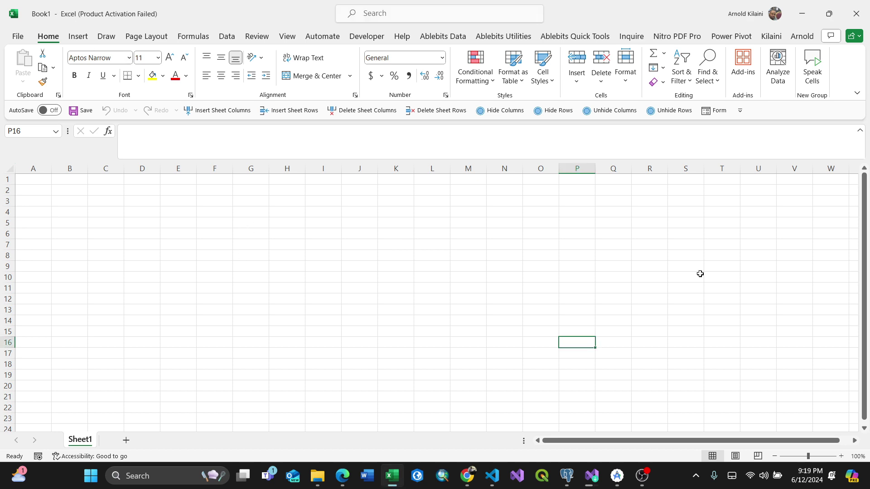
Step: Open the SmartArt gallery and choose the Organization Chart layout under Hierarchy
click(79, 35)
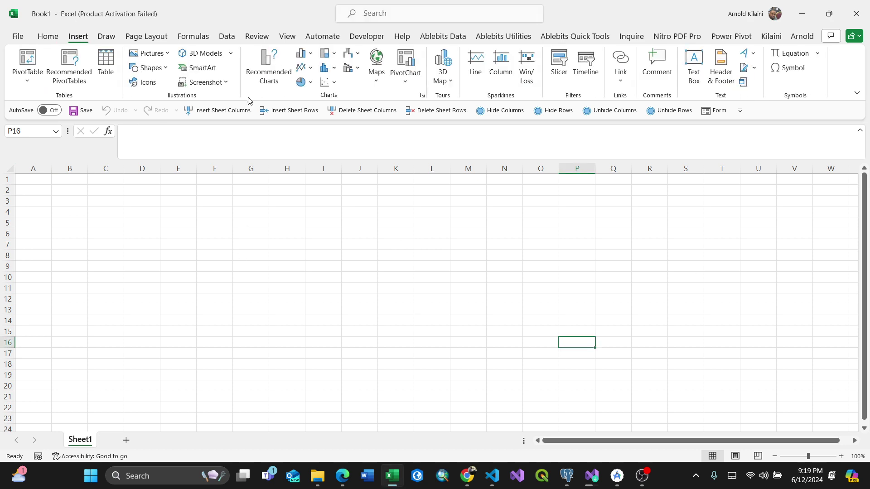
click(201, 68)
drag(405, 131, 419, 122)
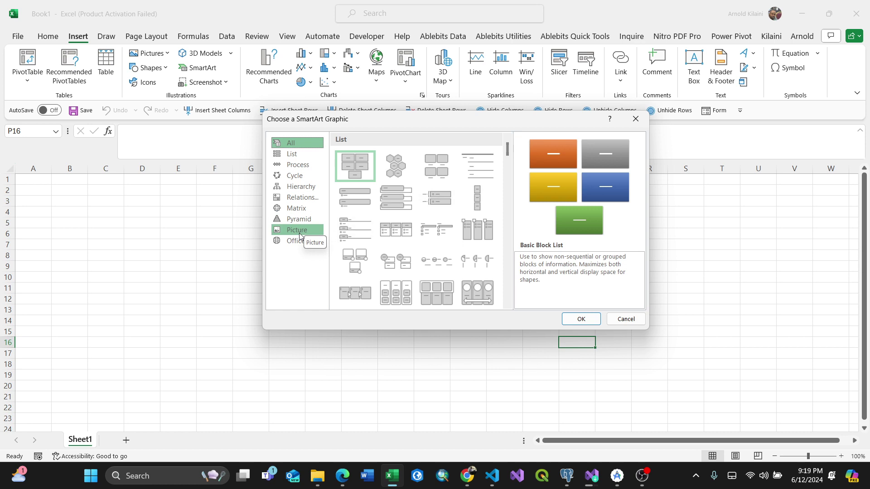
click(298, 164)
click(303, 186)
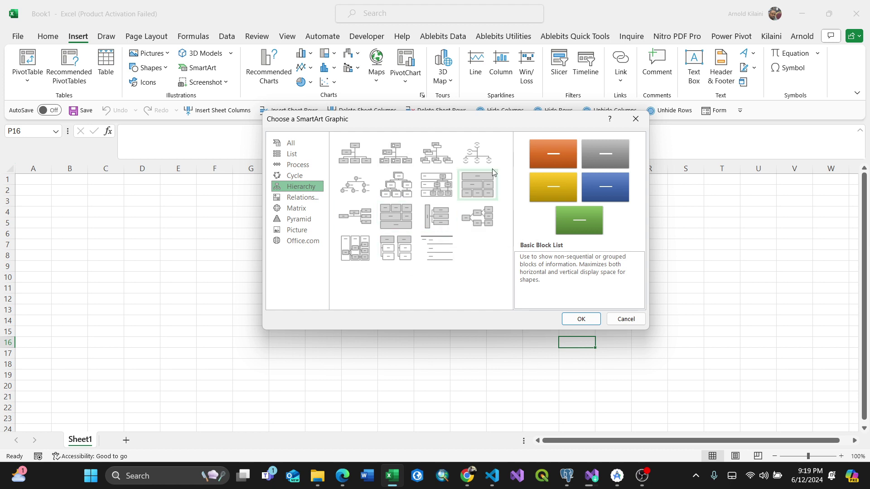
click(354, 153)
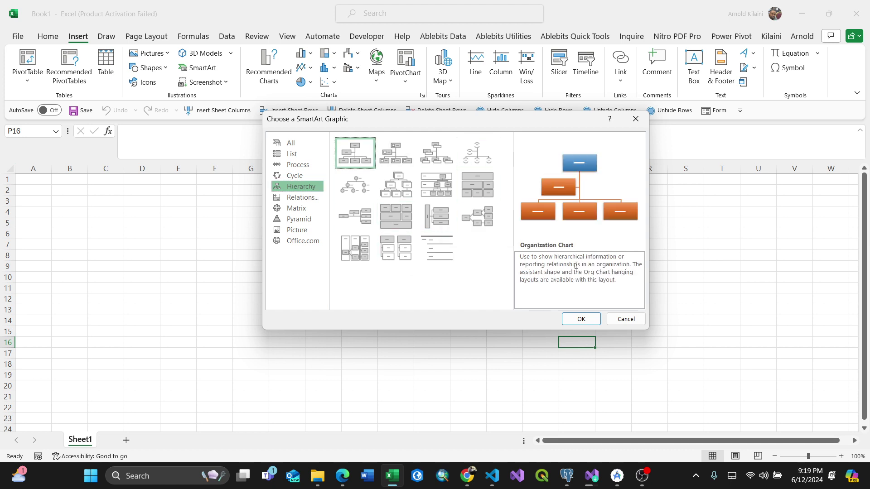
Step: Insert the organization chart and label its top box 'Managing Director'
click(580, 319)
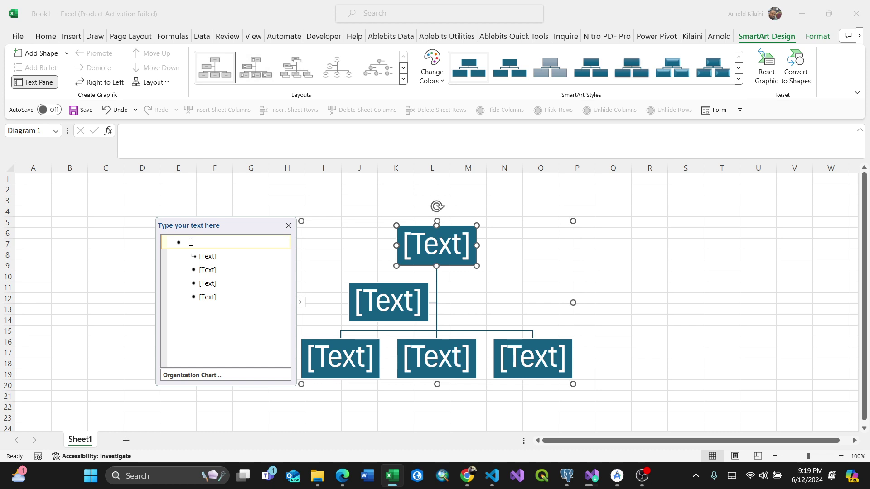
text(Manageig)
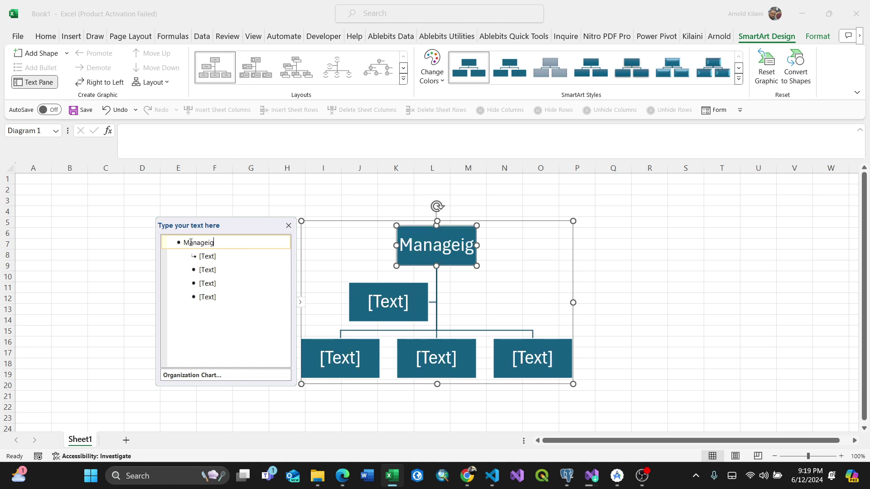
key(BackSpace)
key(BackSpace)
key(BackSpace)
text(ing )
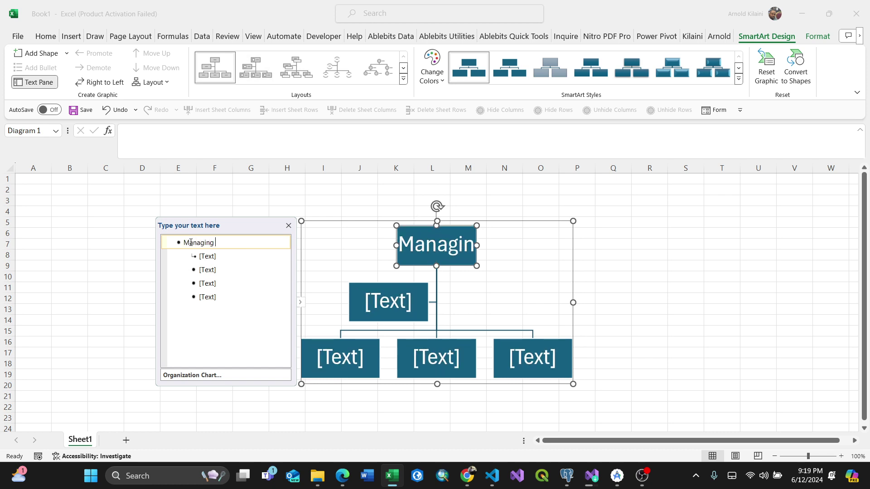
text(Direvct)
key(BackSpace)
key(BackSpace)
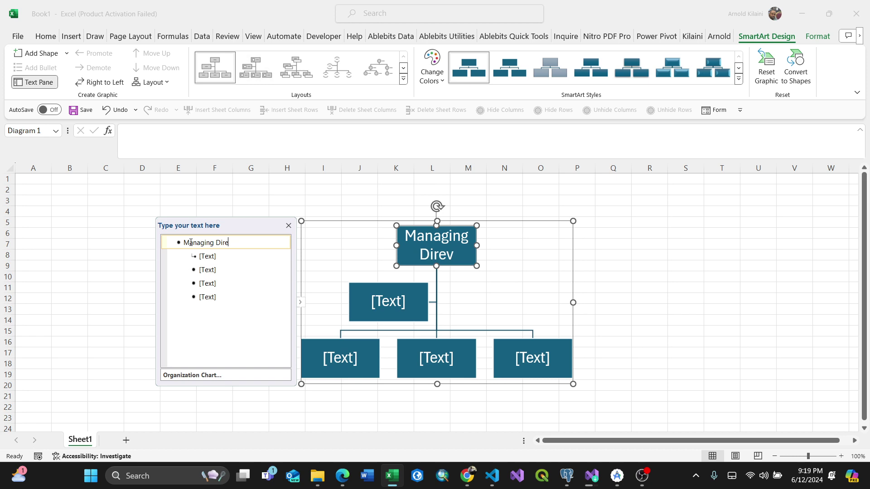
text(ctor)
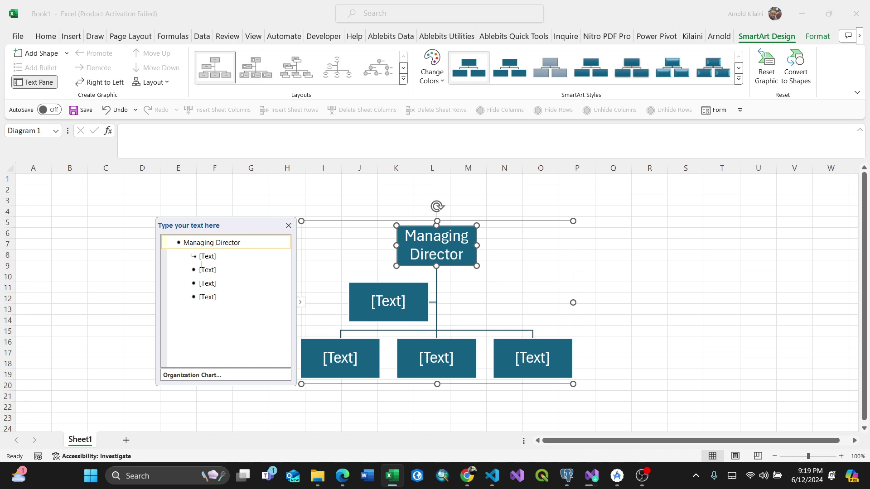
Step: Label the second box 'Technical Director', correcting the typos
click(222, 257)
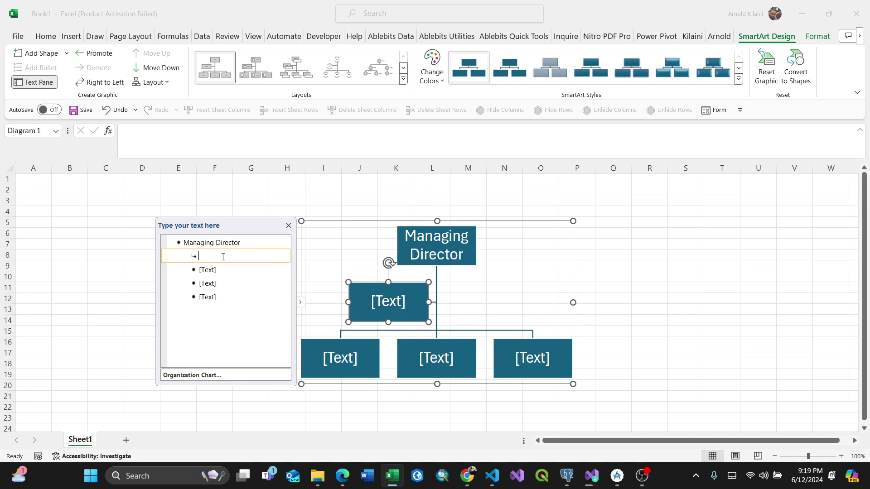
text(Tech)
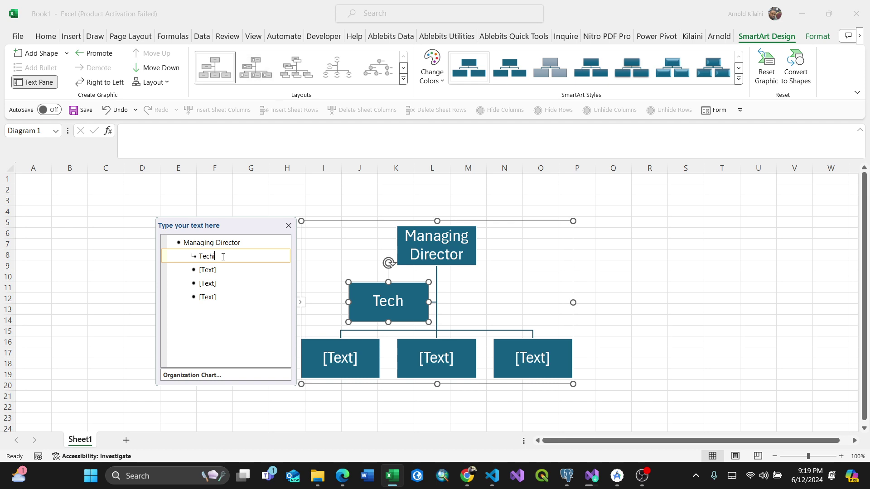
text(i=nical)
key(BackSpace)
key(BackSpace)
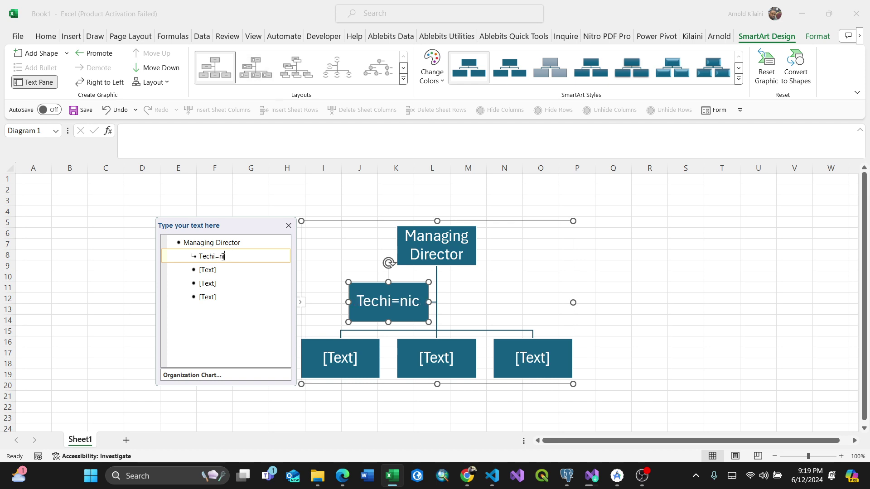
key(BackSpace)
key(BackSpace)
key(BackSpace)
key(BackSpace)
text(nic)
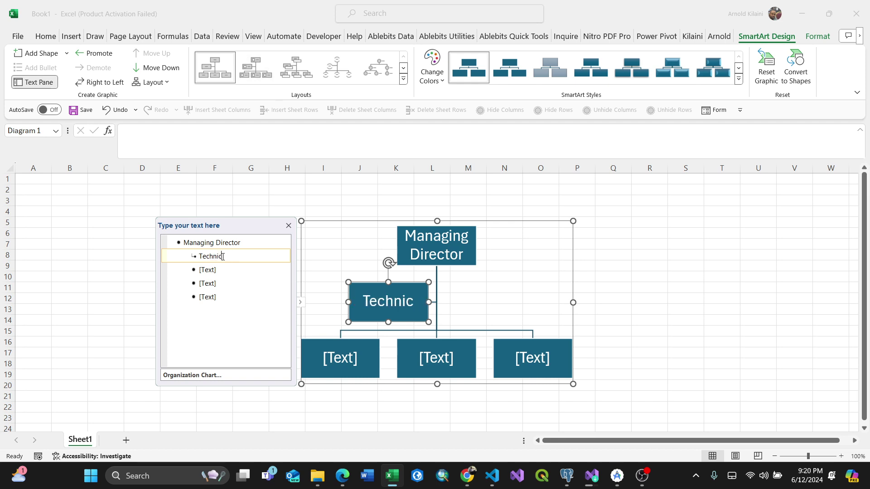
text(al Direct)
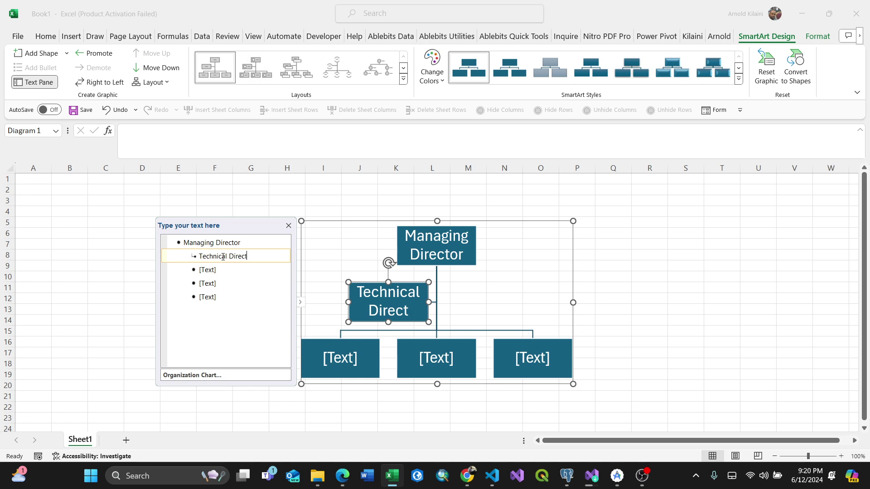
text(ir)
key(BackSpace)
key(BackSpace)
text(or)
Step: Fill the lower bullets with Project Engineer, Highway Engineer and Material Engineer, fixing typos
click(216, 270)
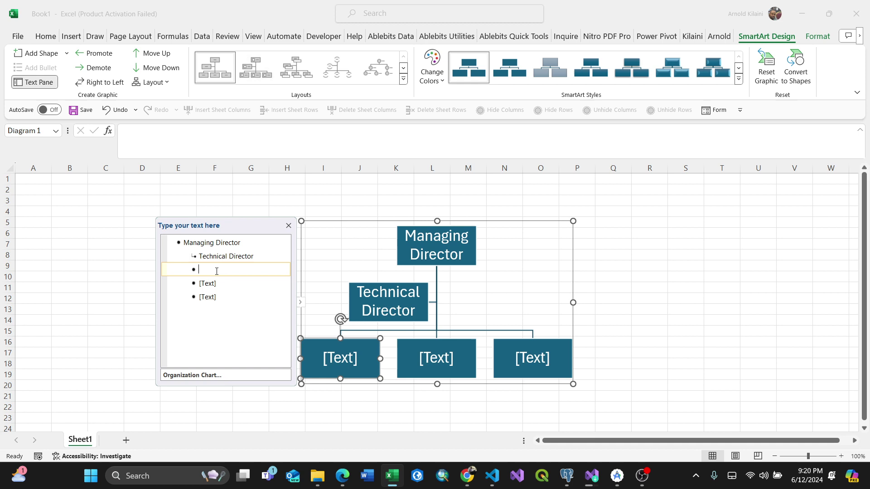
text(Projec)
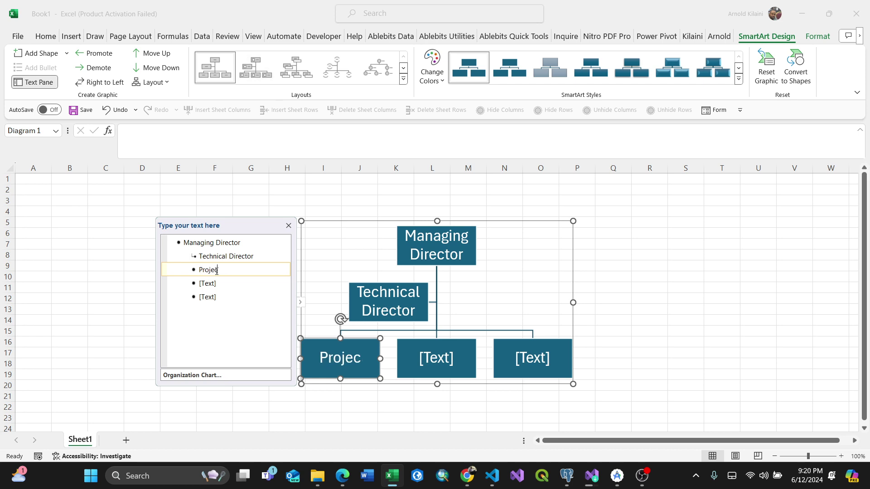
text(t Engineer)
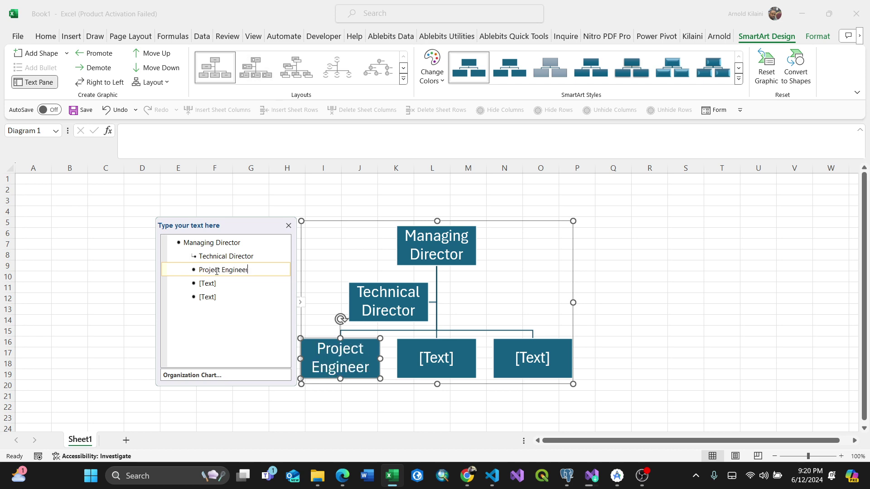
click(235, 283)
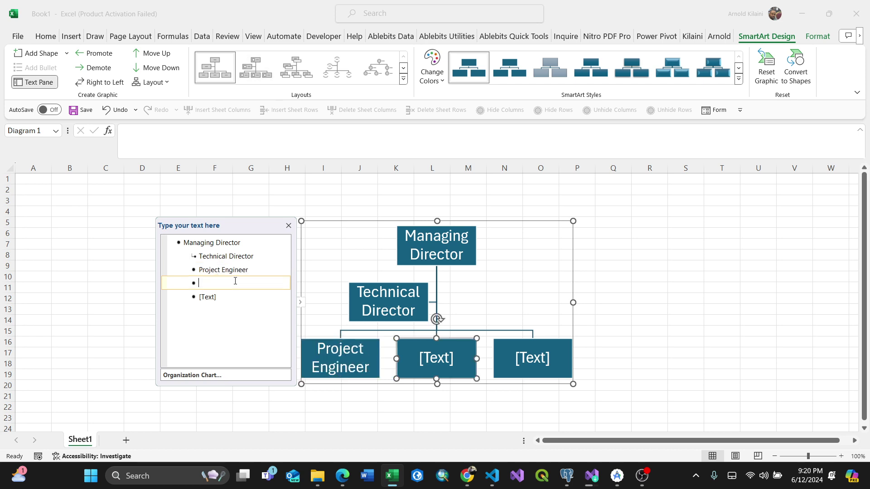
text(MAterial)
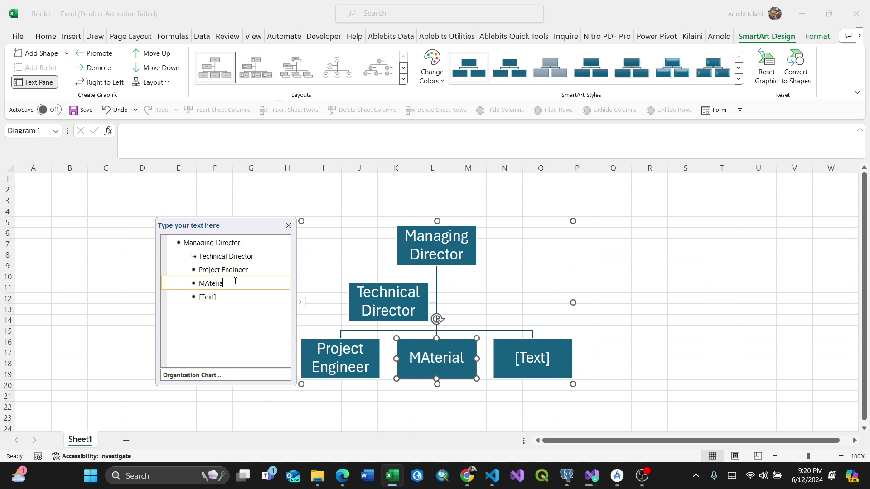
key(BackSpace)
key(BackSpace)
key(BackSpace)
key(BackSpace)
key(BackSpace)
key(BackSpace)
key(BackSpace)
key(BackSpace)
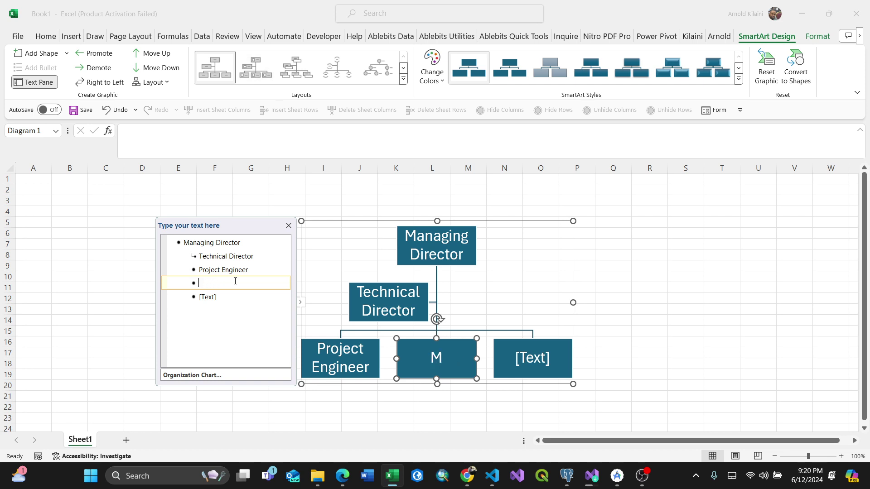
key(BackSpace)
text(Highw)
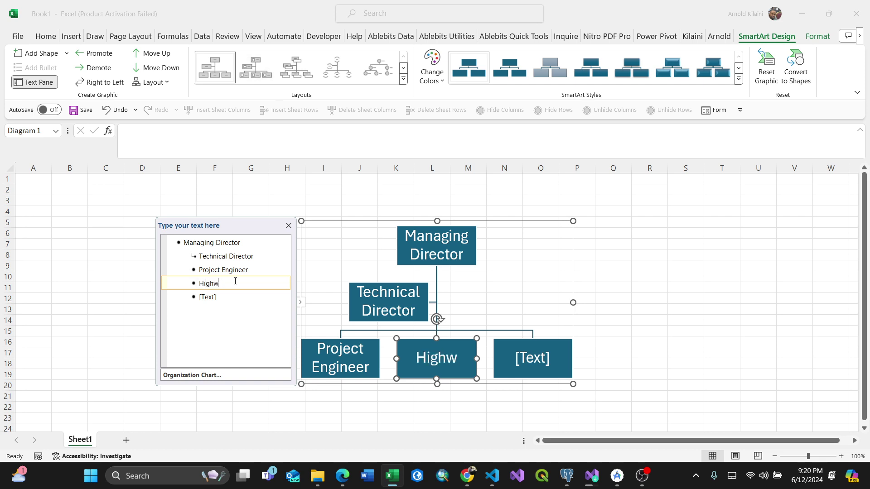
text(ay Engine)
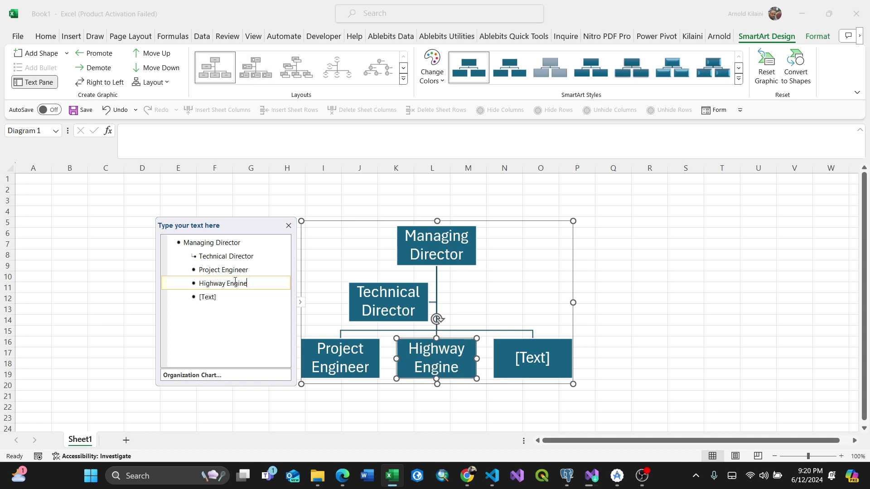
text(er)
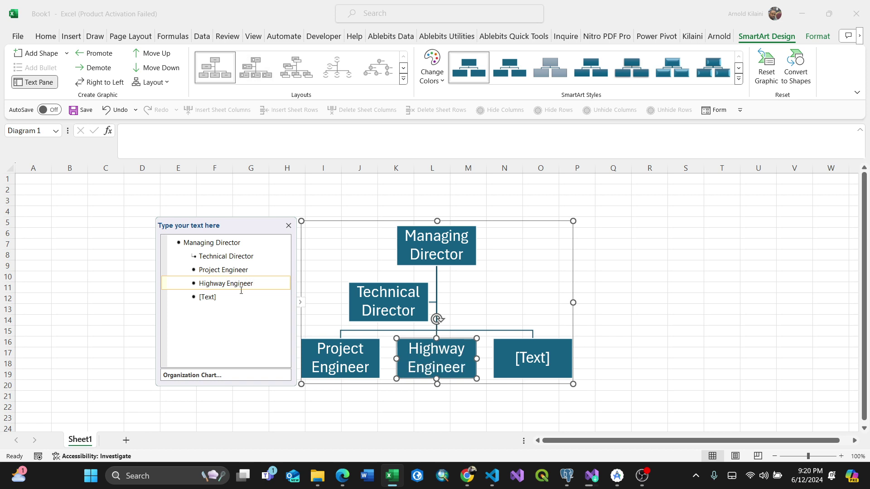
click(232, 296)
text(MA)
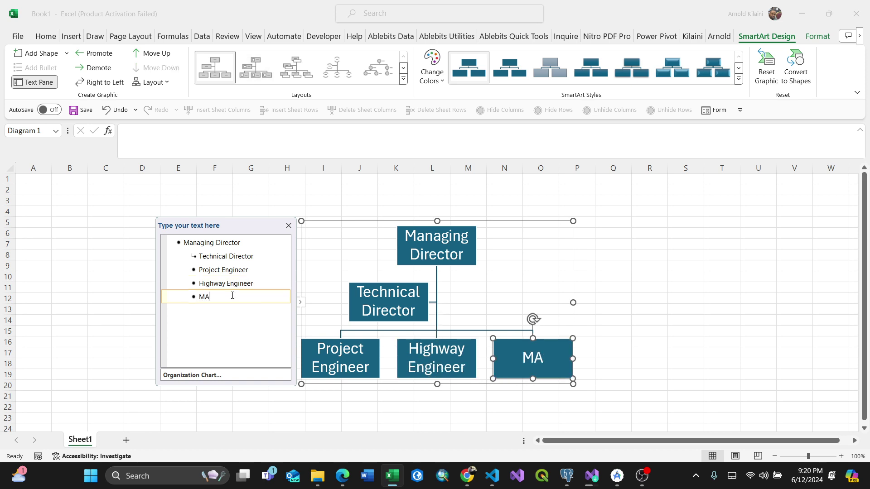
text(ter)
key(BackSpace)
key(BackSpace)
key(BackSpace)
key(BackSpace)
text(aterial)
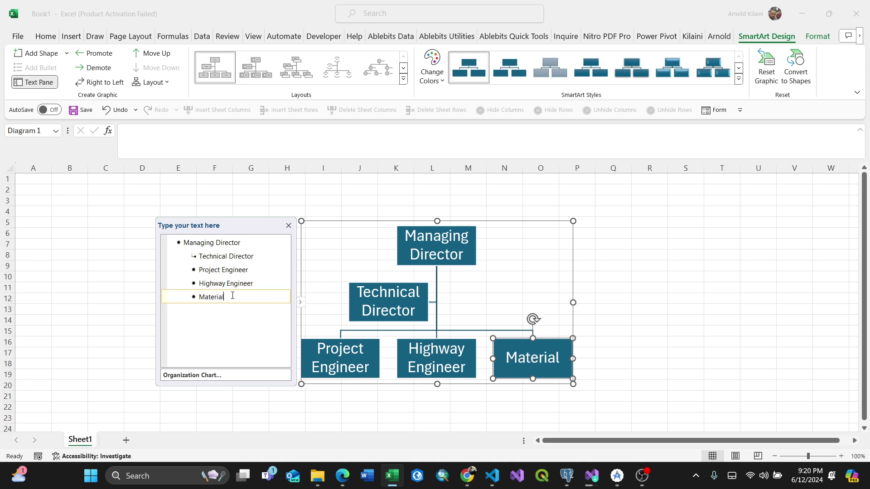
text( Engineer)
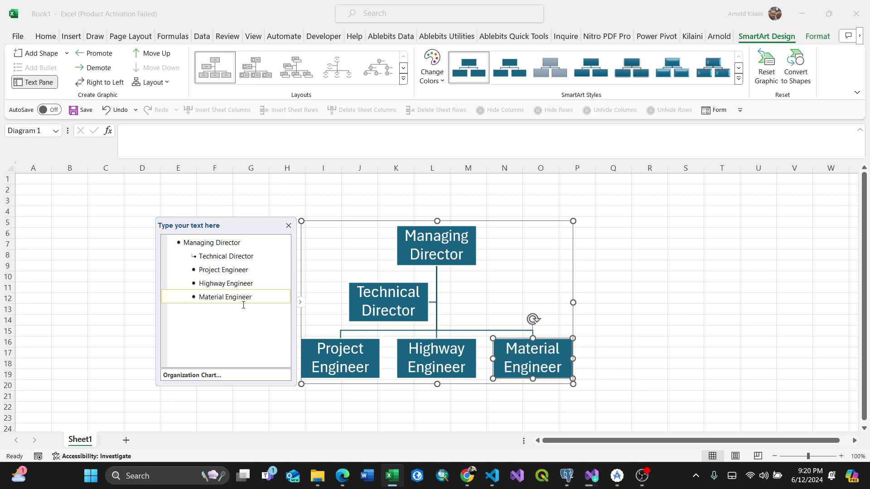
Step: Add a fourth engineer box labelled 'Enviromental and Safety Engineer'
key(Return)
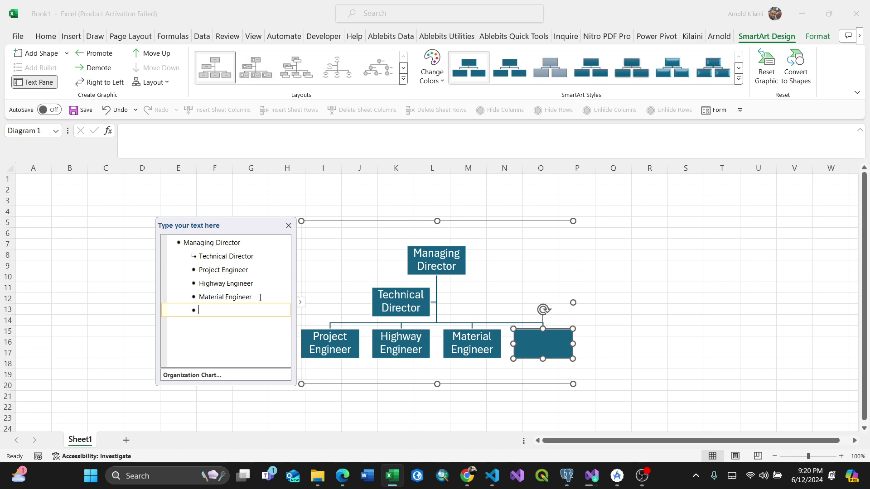
text(En)
text(viroment)
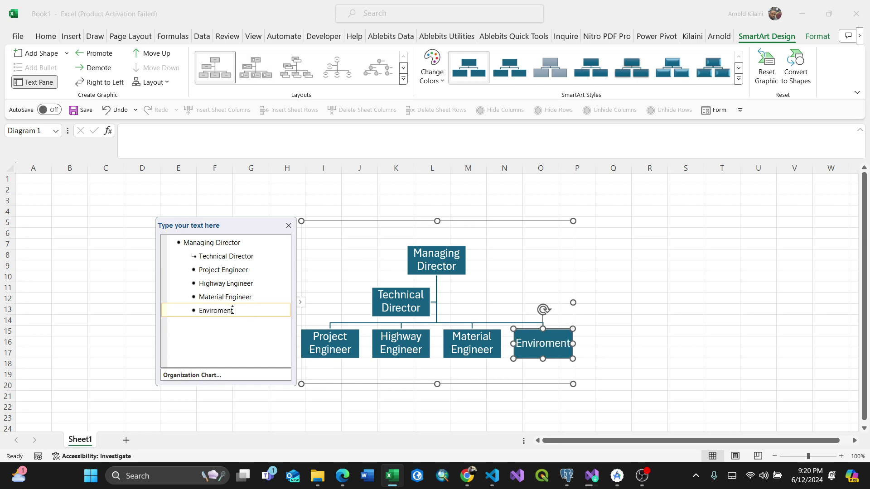
text(al )
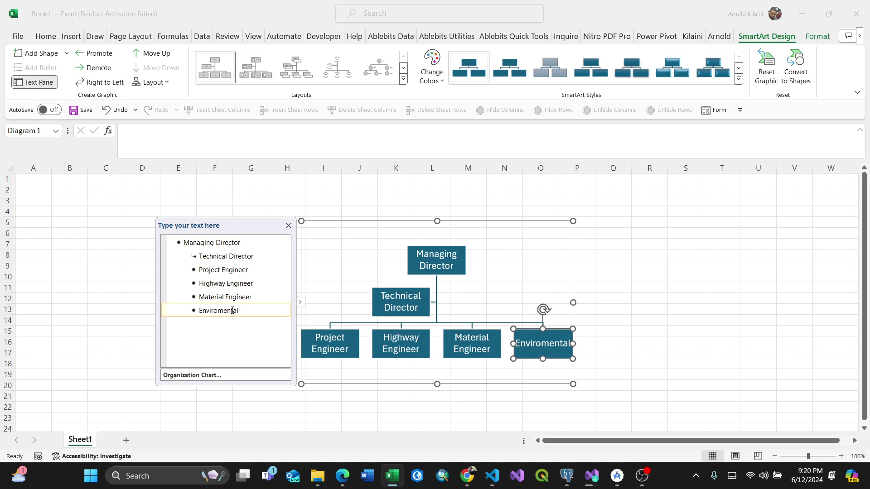
text(and Safety)
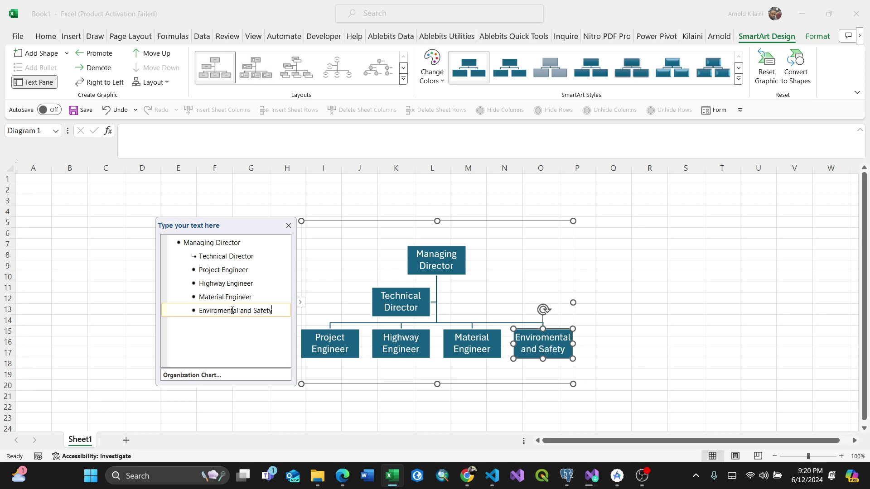
text( Engineer)
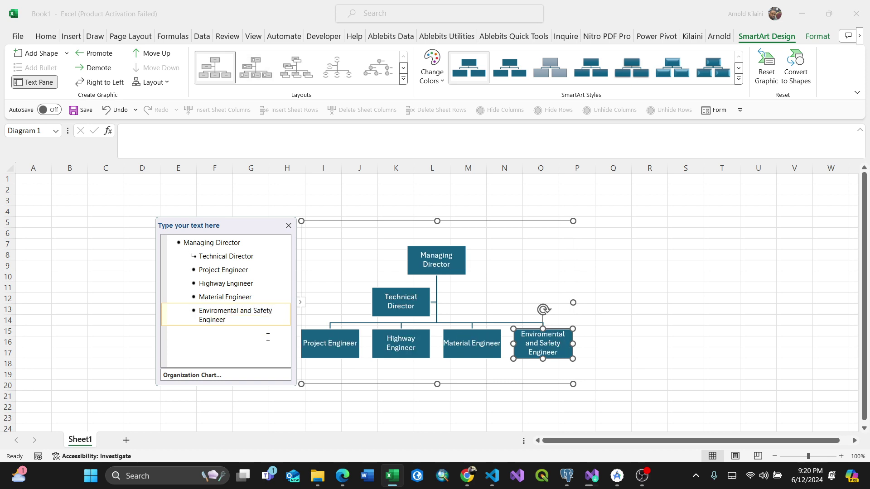
Step: Select the whole org chart and apply a Colorful green colour scheme
click(816, 345)
click(519, 256)
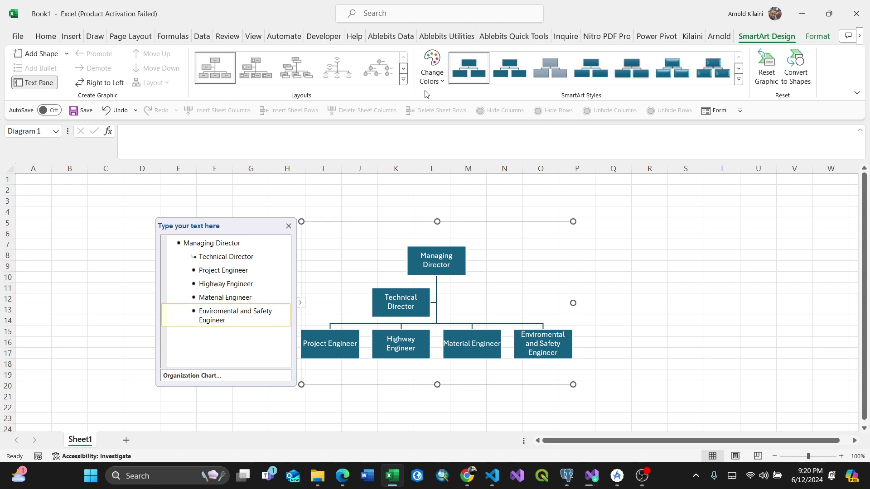
click(443, 83)
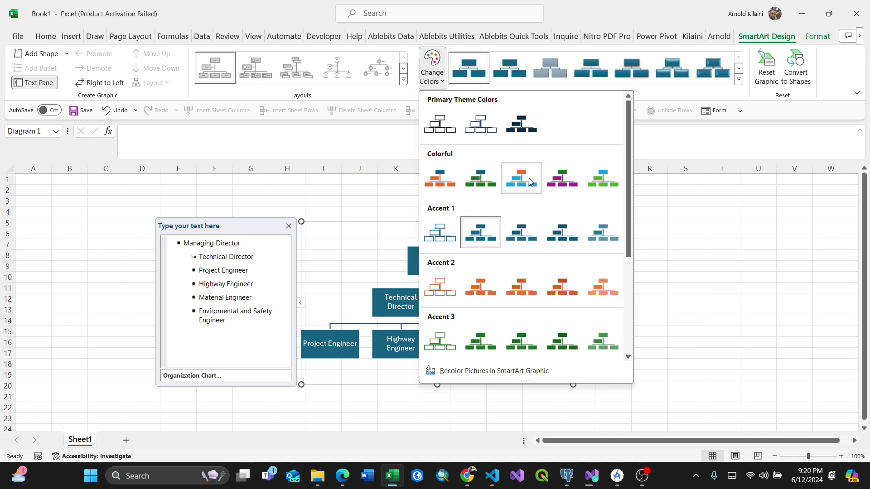
click(603, 178)
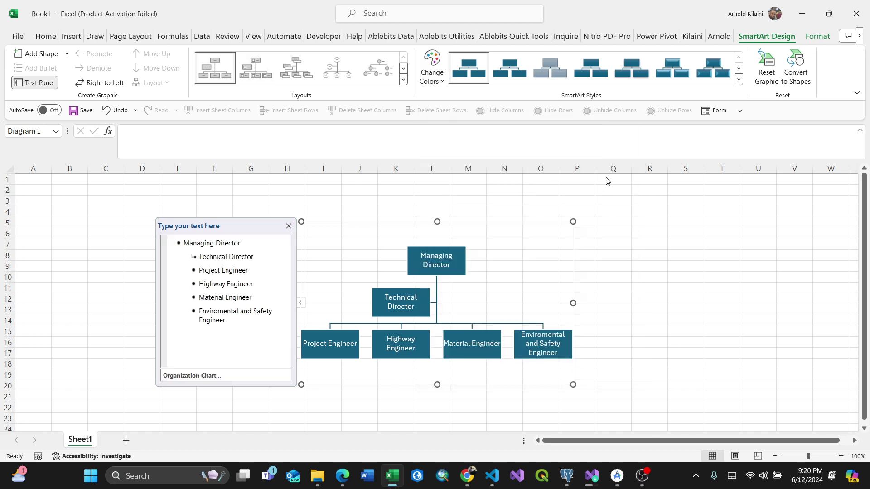
Step: Deselect the finished organization chart, closing its Text Pane
click(647, 279)
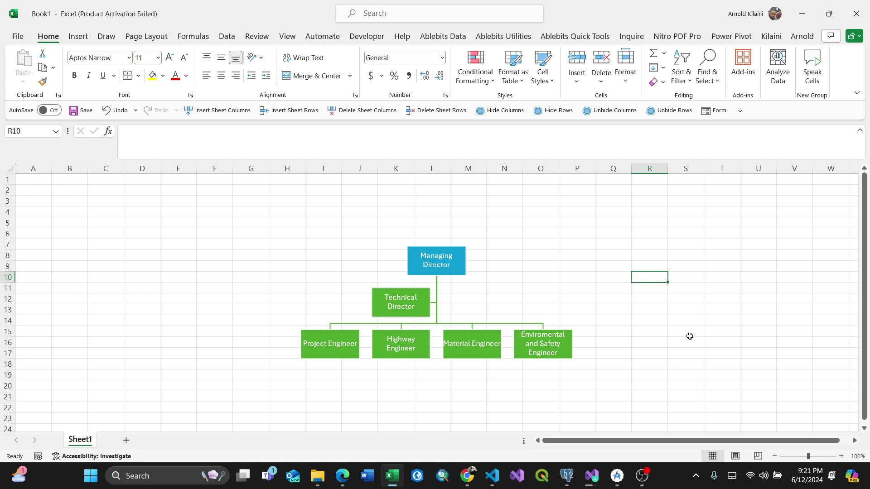
click(662, 480)
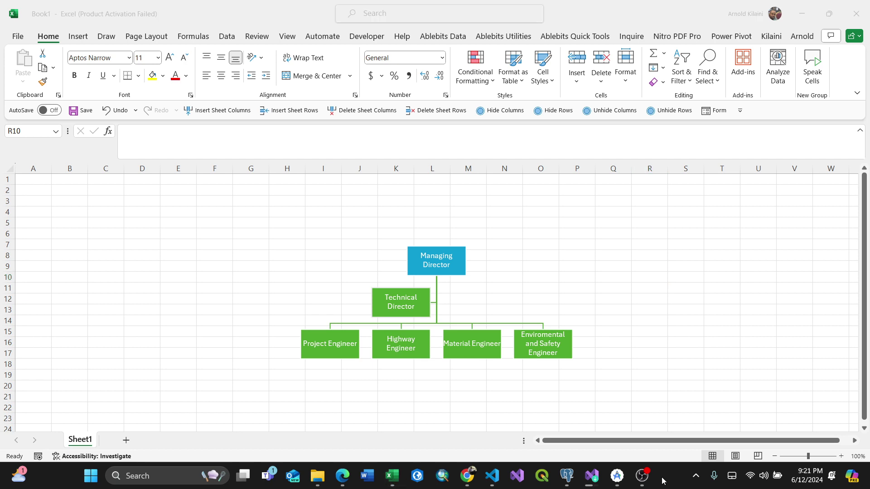